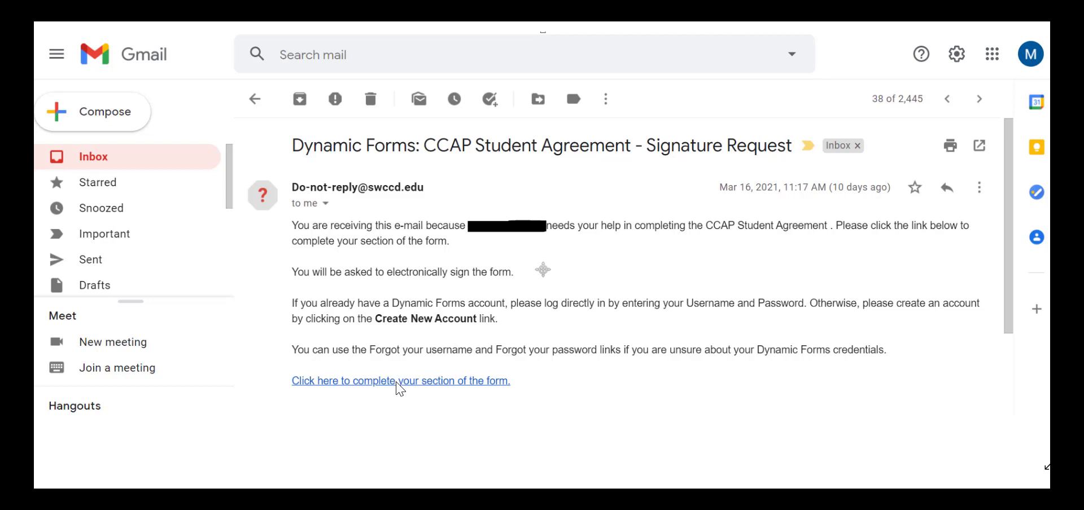
# Step: Follow the emailed form link and choose Create New Account on the Log In page
pyautogui.click(398, 382)
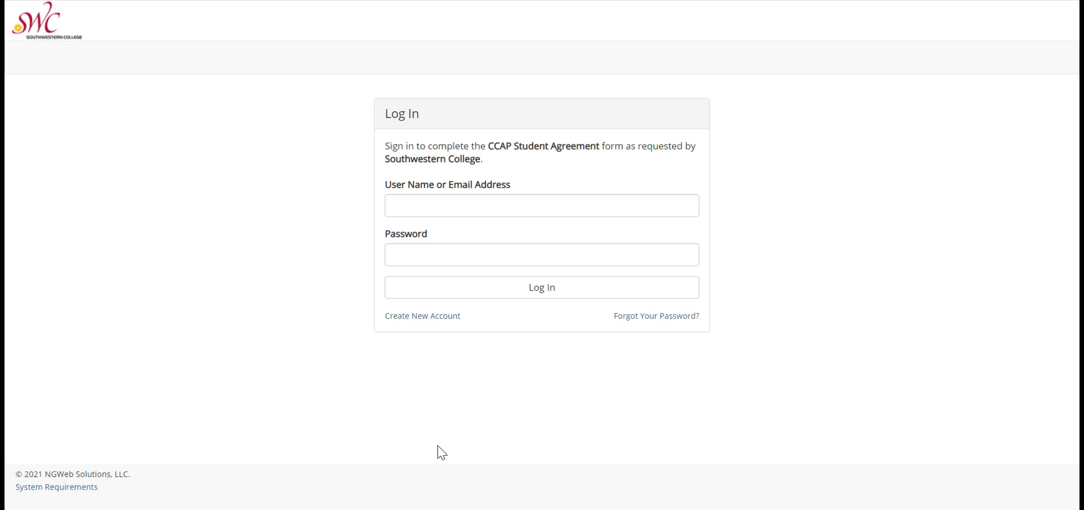
pyautogui.click(426, 319)
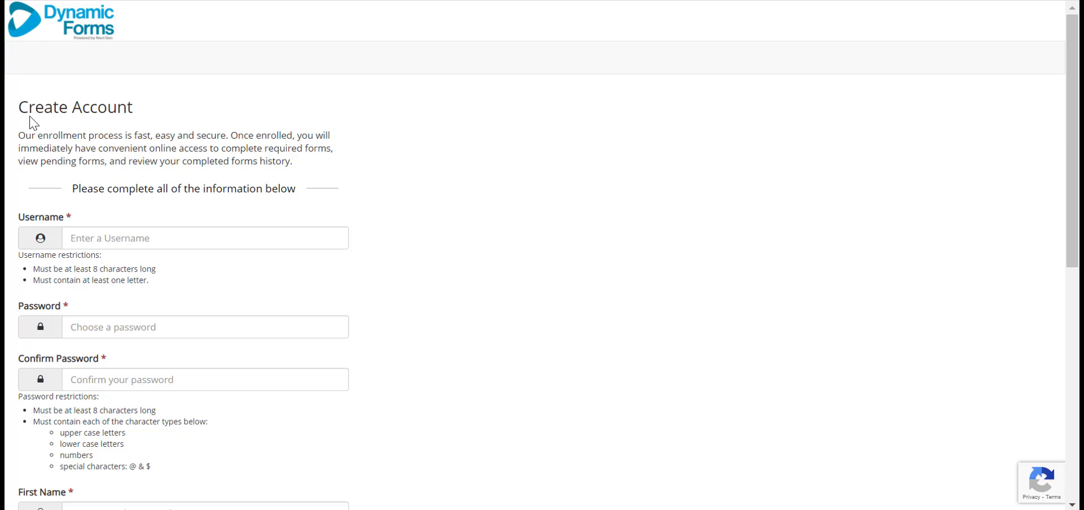
# Step: Enter 'Example123' as the new account's username
pyautogui.click(76, 238)
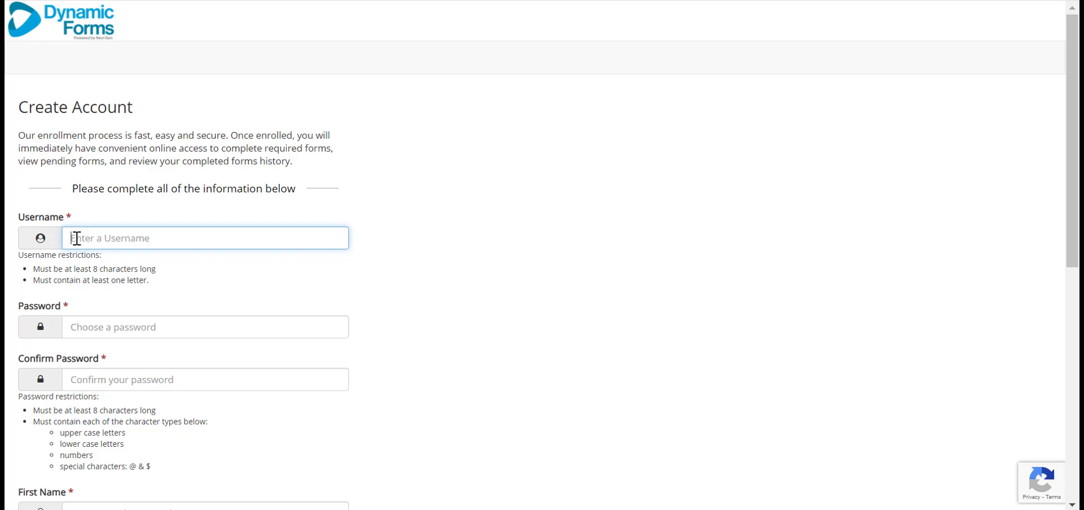
pyautogui.write('Example123')
pyautogui.click(73, 327)
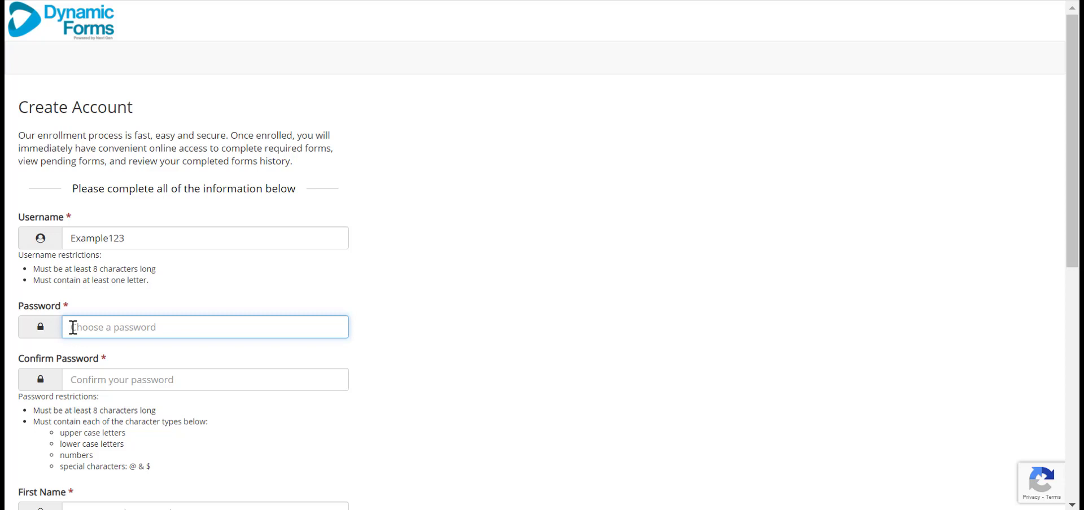
# Step: Review the Secret Question options and submit the Create Account registration form
pyautogui.scroll(-8, 74, 57)
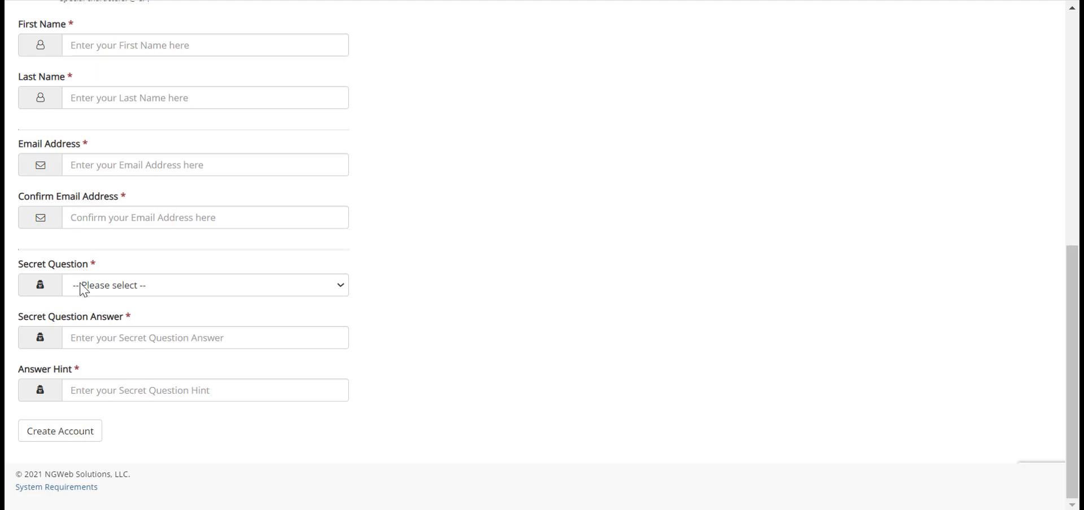
pyautogui.click(83, 289)
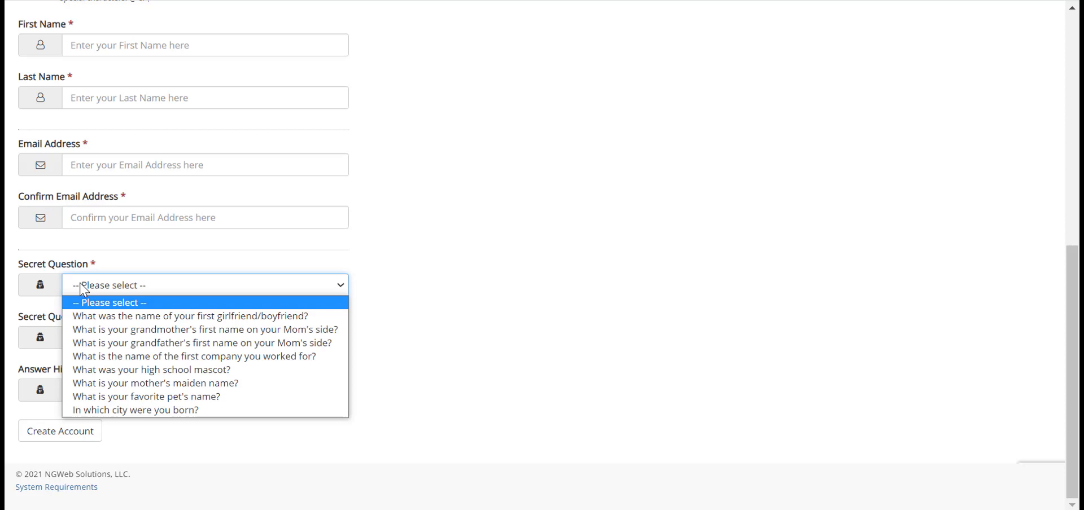
pyautogui.click(83, 289)
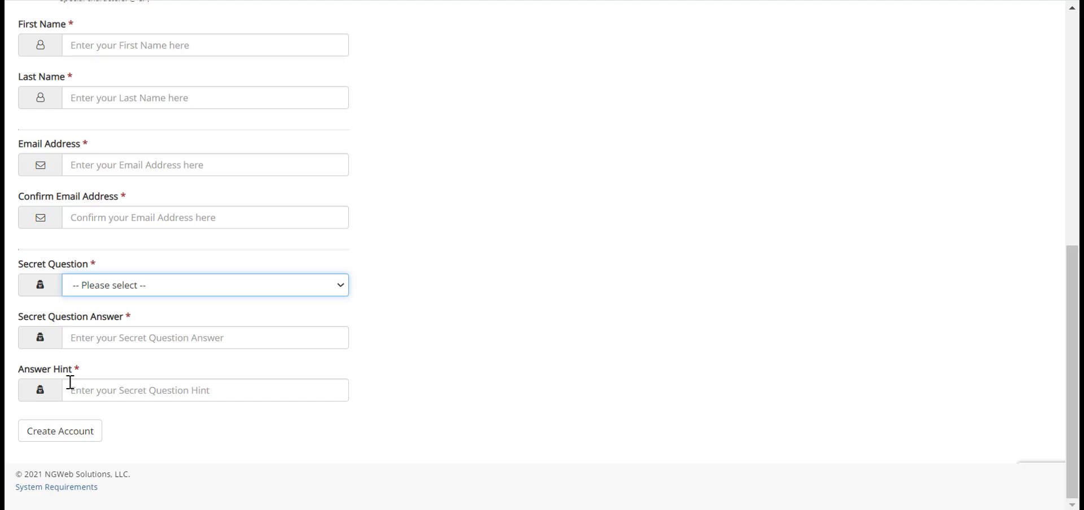
pyautogui.click(62, 434)
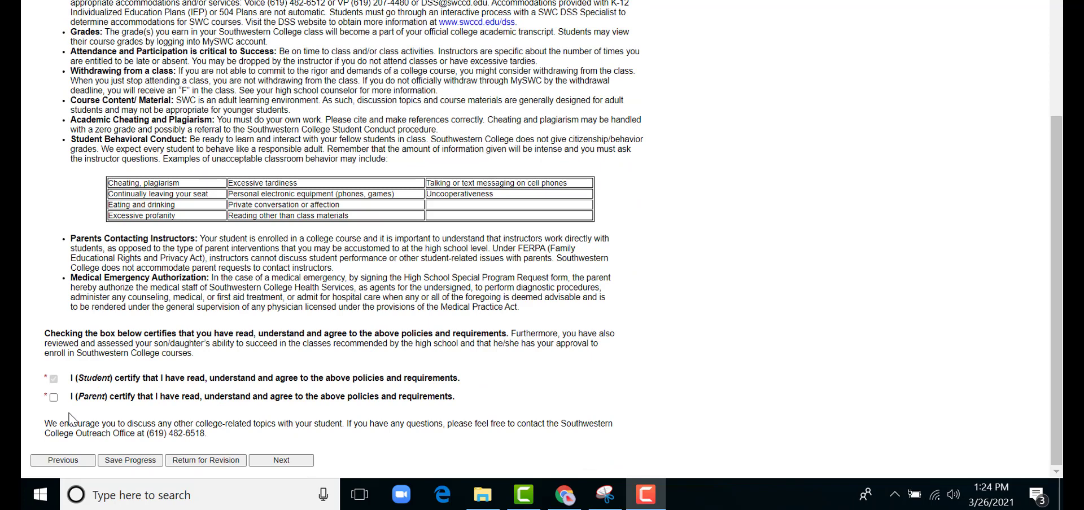
# Step: Tick the parent certification checkbox agreeing to the CCAP policies
pyautogui.click(54, 397)
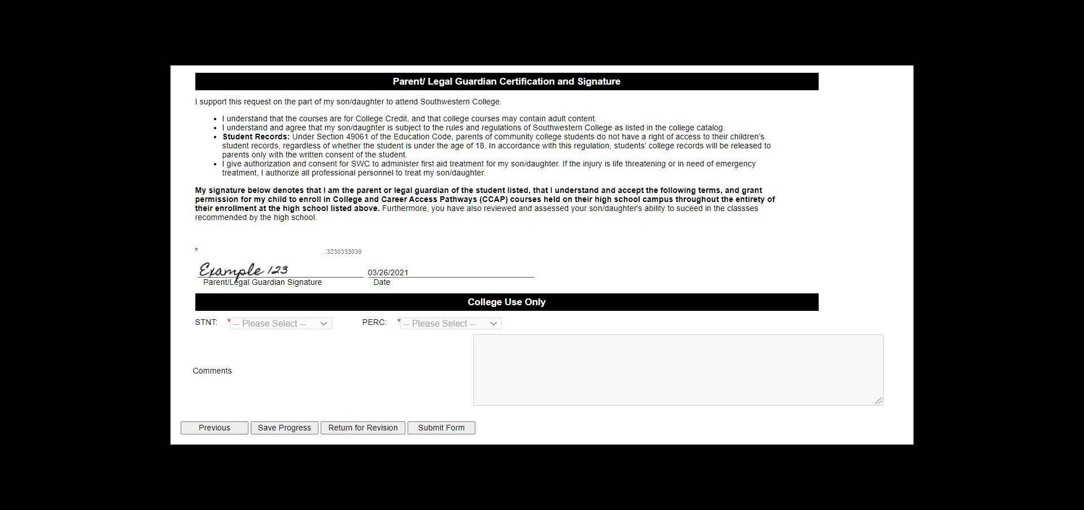
# Step: Submit the signed CCAP Student Agreement form
pyautogui.click(462, 428)
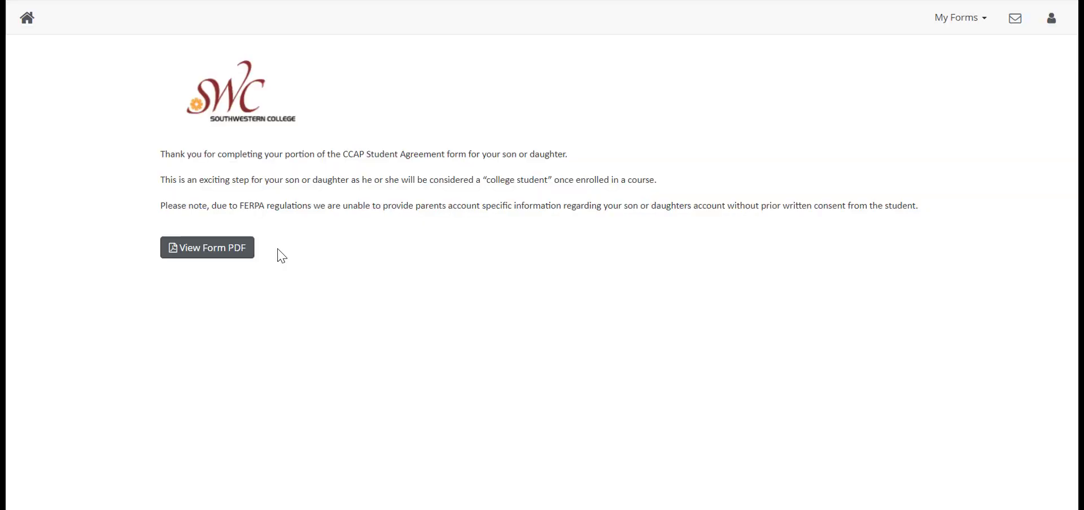